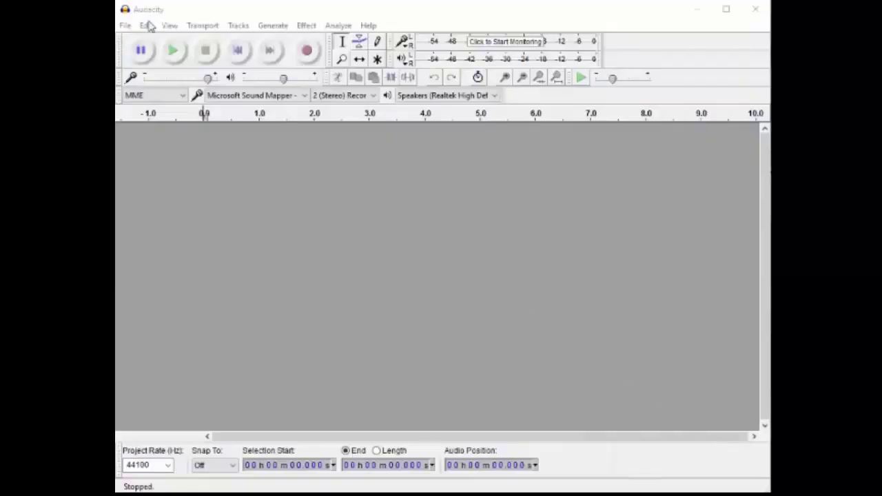
# - Start Save Project As and dismiss the project-versus-audio-file warning
pyautogui.click(126, 26)
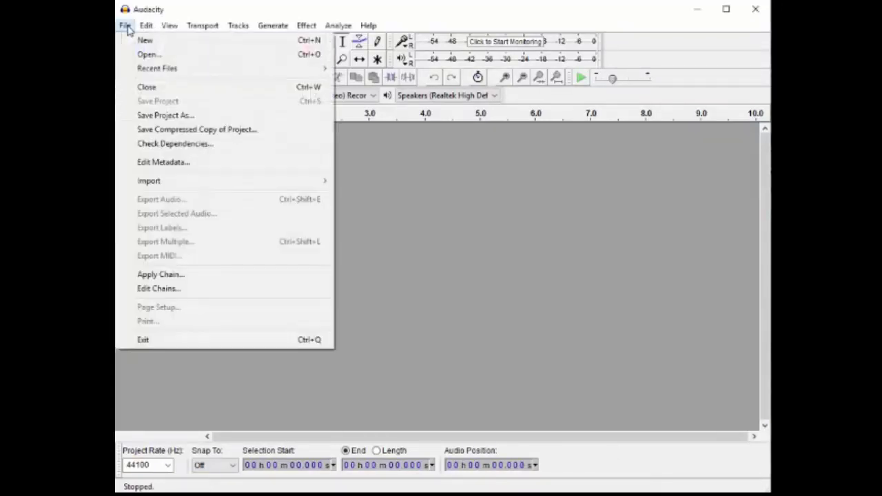
pyautogui.click(154, 117)
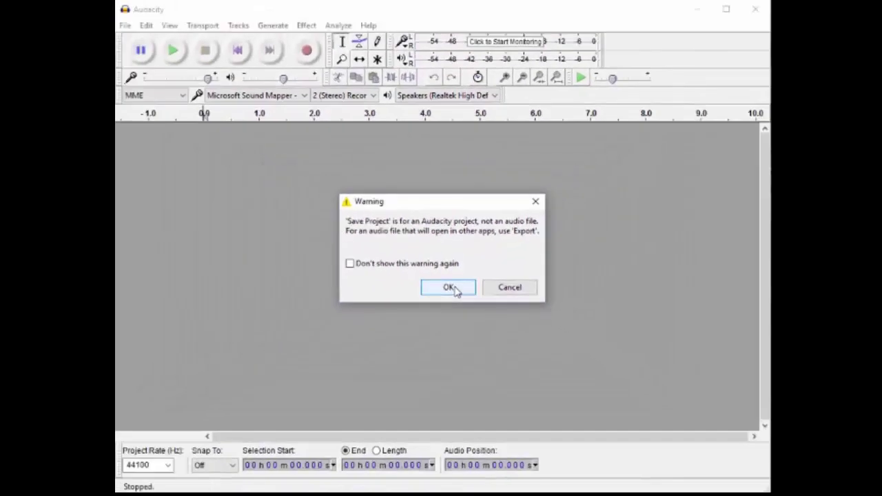
pyautogui.click(452, 301)
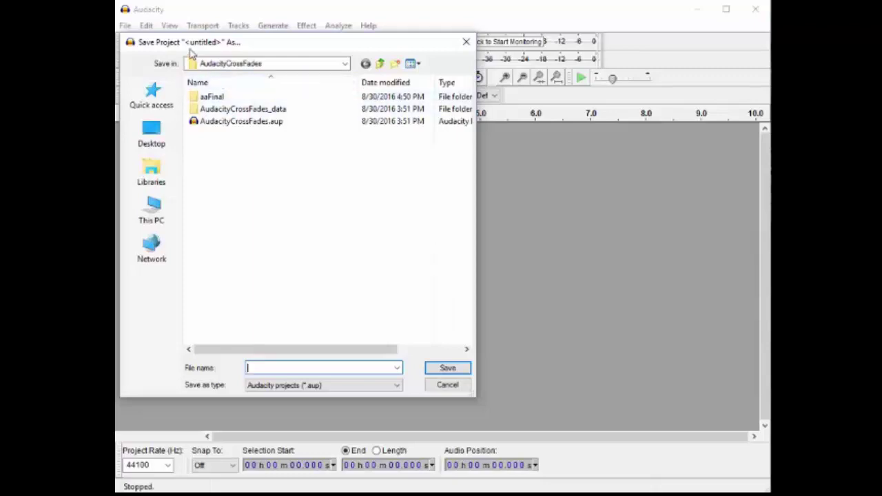
# - Create a folder Audacity_Comp4 inside Video_m116_Fall16 and open it as the save location
pyautogui.click(344, 63)
pyautogui.click(249, 240)
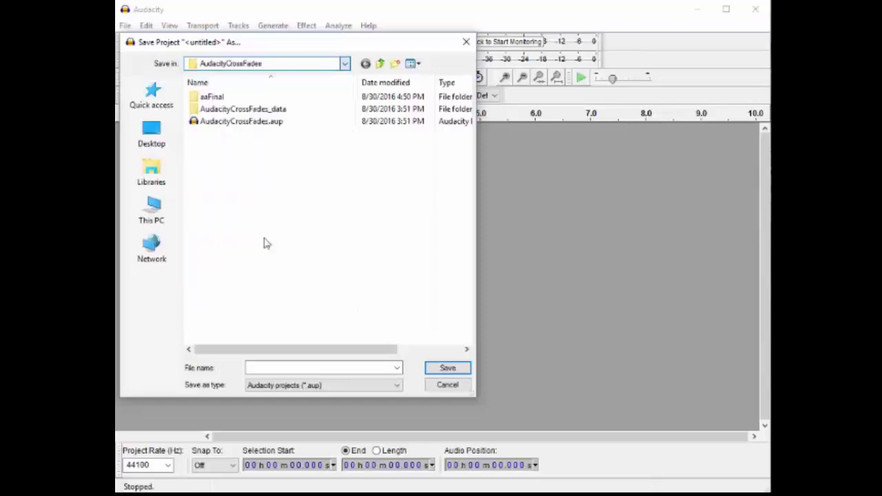
pyautogui.click(397, 64)
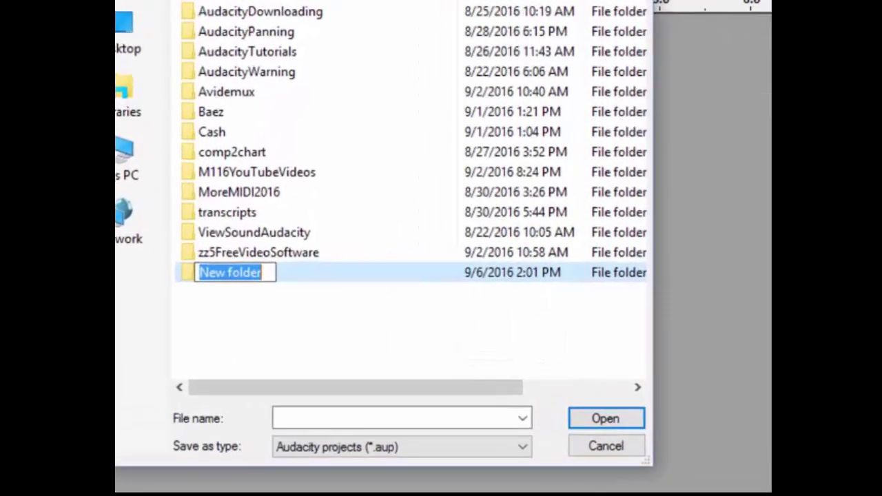
pyautogui.write('Aud')
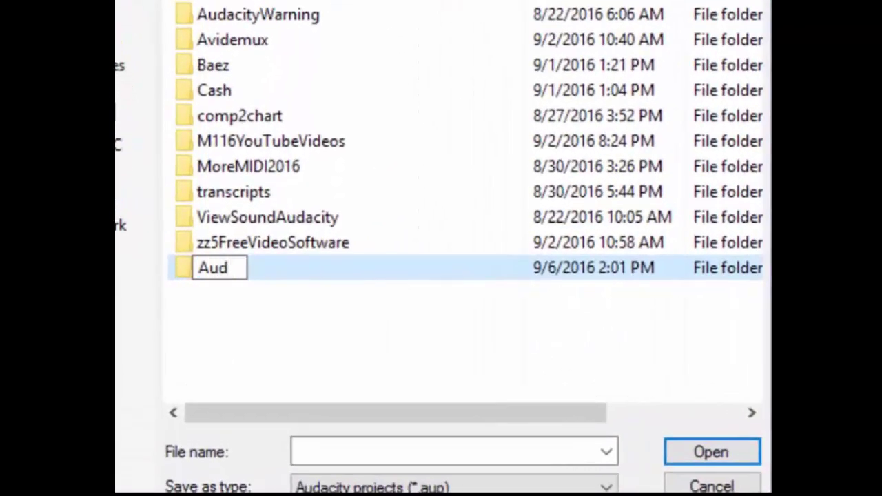
pyautogui.write('aci')
pyautogui.press('BackSpace')
pyautogui.press('BackSpace')
pyautogui.write('acity_')
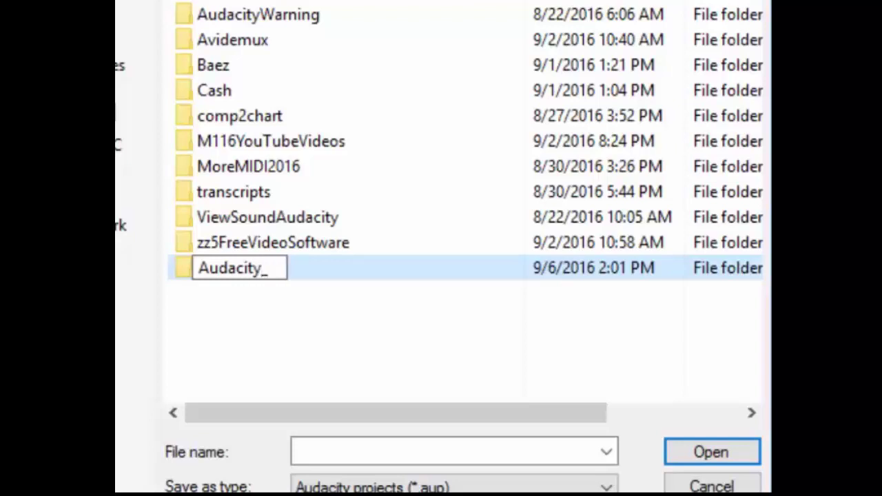
pyautogui.write('Comp')
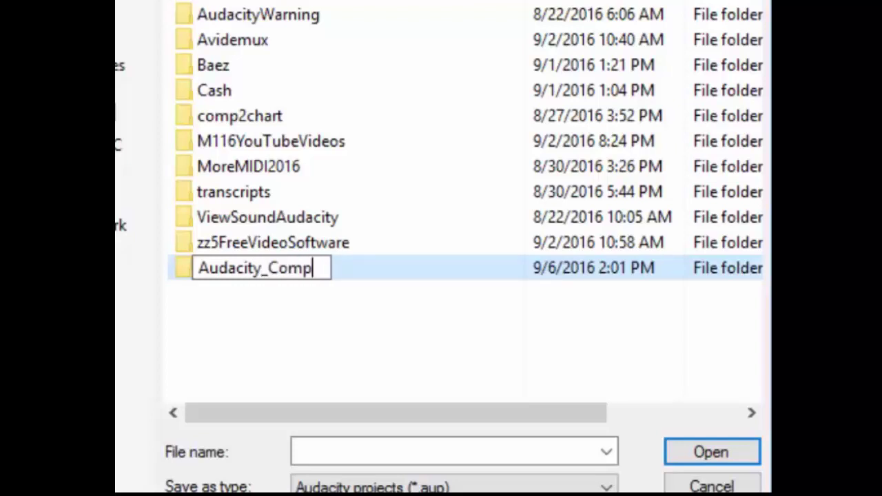
pyautogui.write('4')
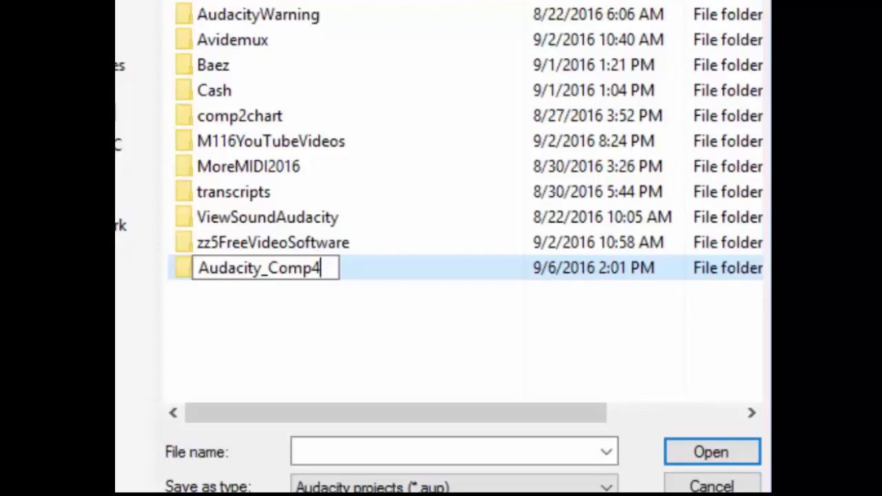
pyautogui.press('Return')
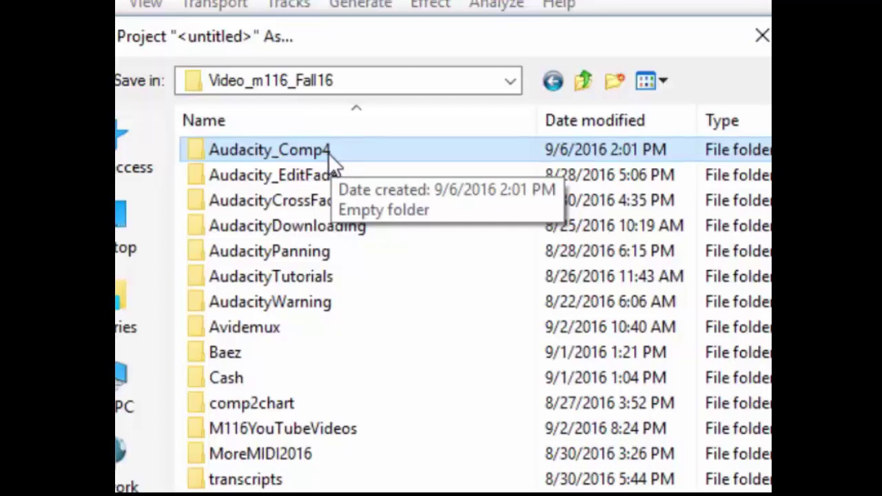
pyautogui.doubleClick(328, 152)
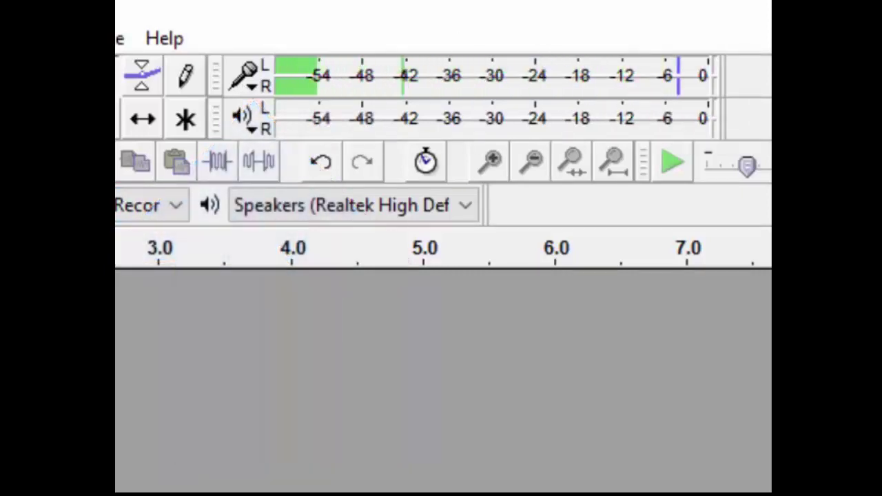
pyautogui.moveTo(197, 187); pyautogui.dragTo(183, 191)
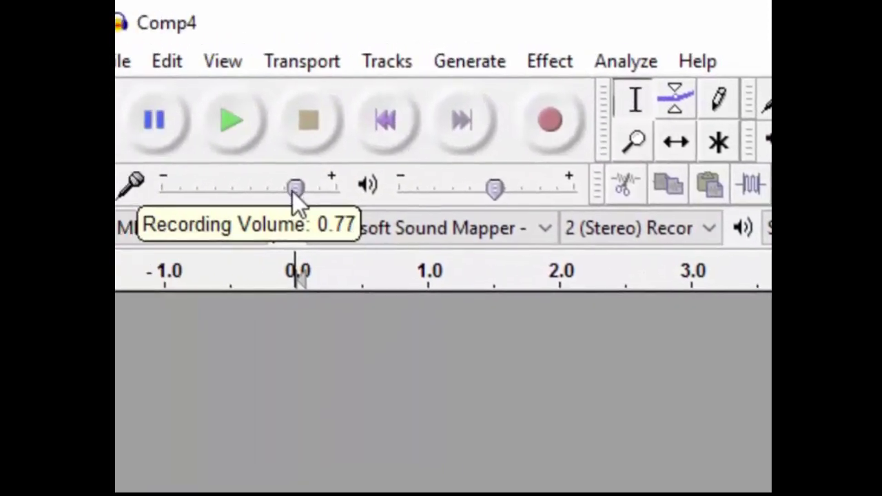
pyautogui.moveTo(289, 192)
pyautogui.mouseDown()
pyautogui.moveTo(199, 200)
pyautogui.moveTo(301, 202)
pyautogui.mouseUp()
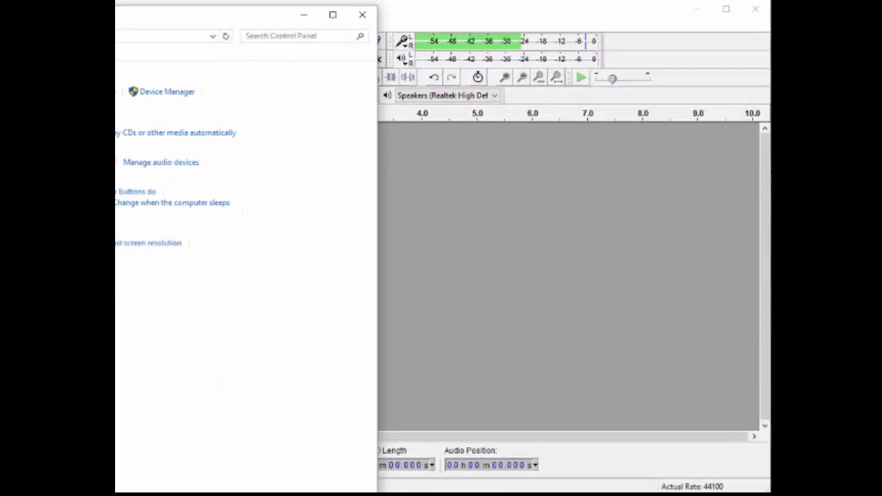
# - Bring Control Panel forward and go from its home page to Hardware and Sound
pyautogui.moveTo(54, 26); pyautogui.dragTo(424, 67)
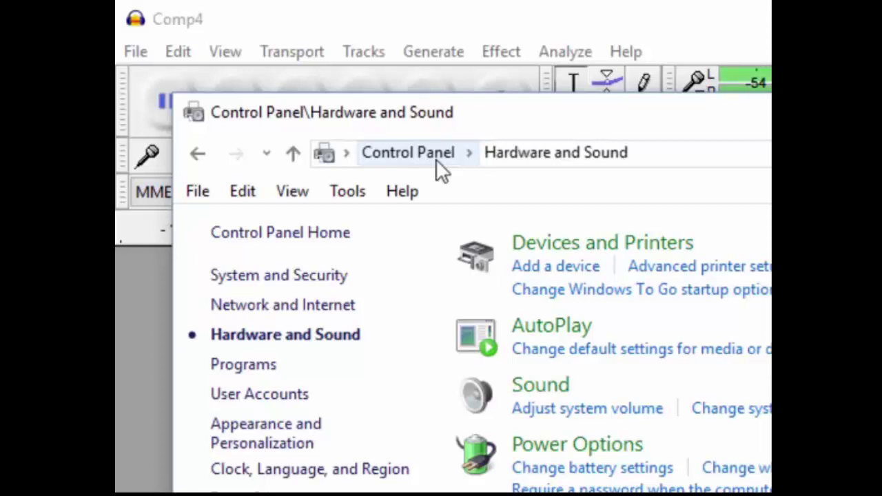
pyautogui.click(435, 156)
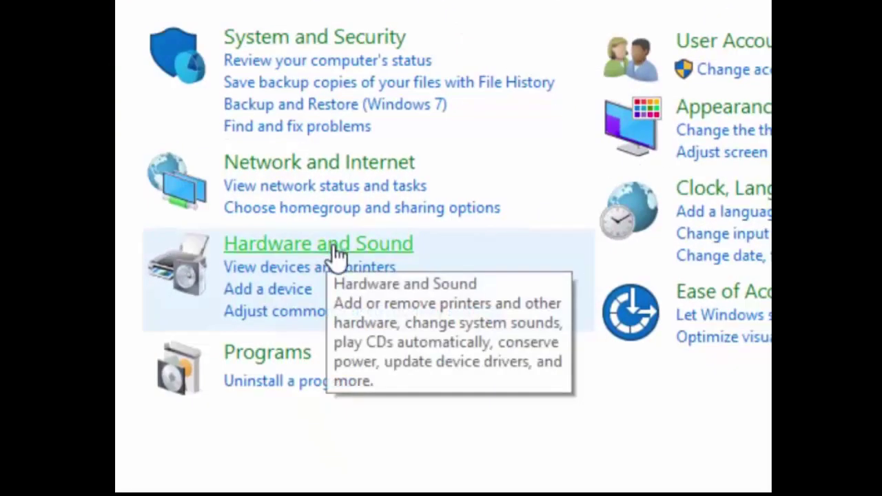
pyautogui.click(337, 254)
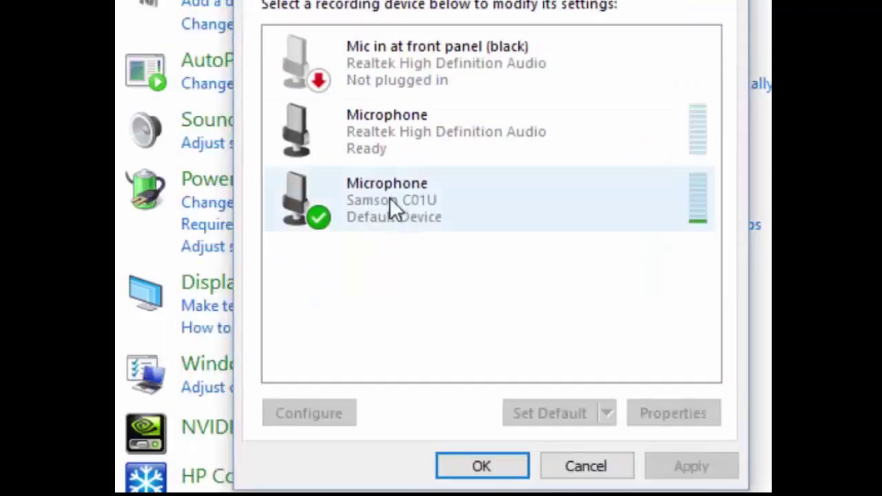
# - Adjust the input level slider in the Samson C01U microphone's Levels settings
pyautogui.doubleClick(389, 197)
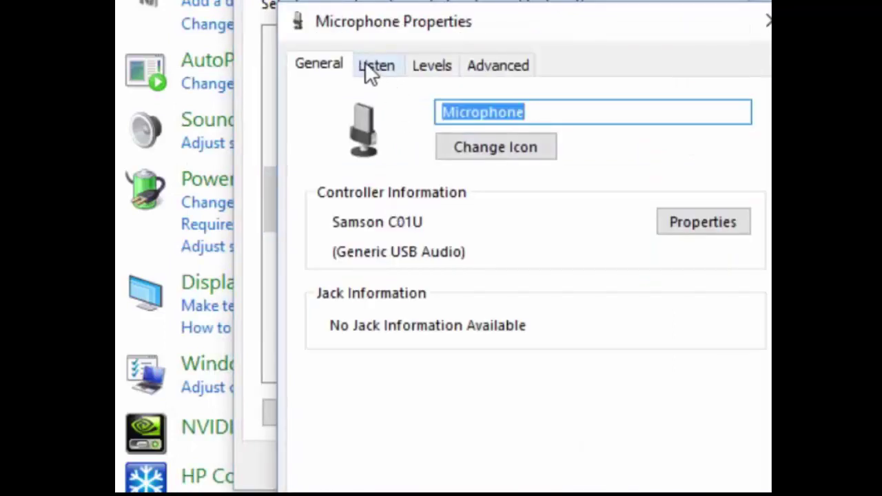
pyautogui.click(428, 65)
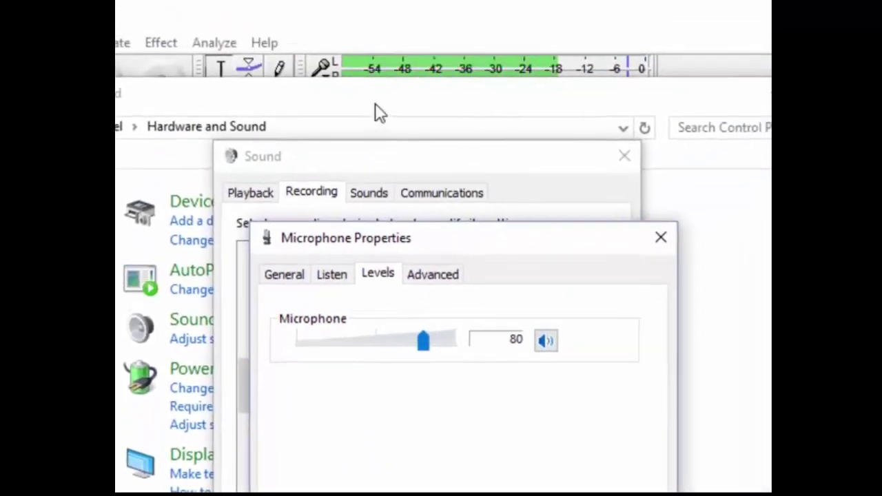
pyautogui.moveTo(379, 112); pyautogui.dragTo(387, 176)
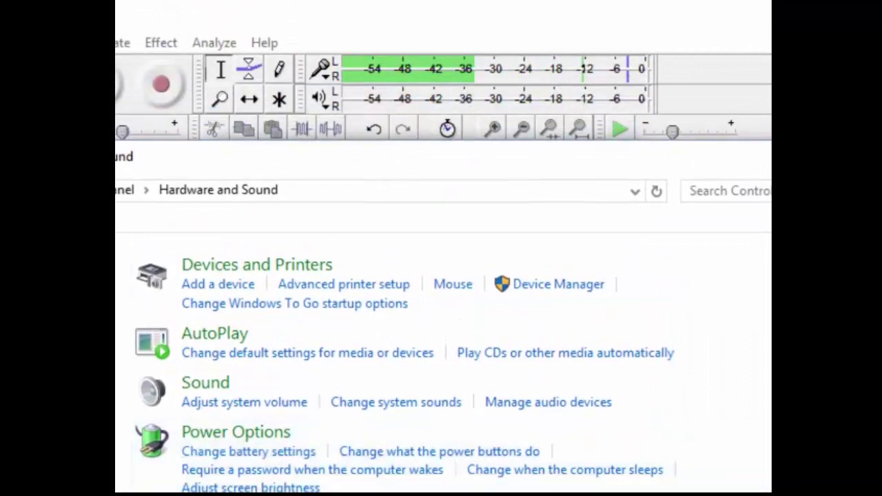
pyautogui.hotkey('alt', 'Tab')
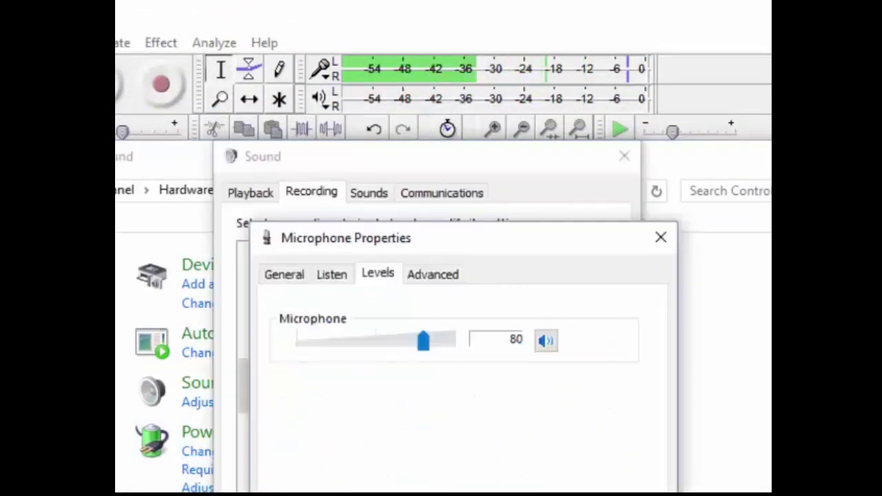
pyautogui.moveTo(427, 347)
pyautogui.mouseDown()
pyautogui.moveTo(397, 353)
pyautogui.moveTo(426, 346)
pyautogui.mouseUp()
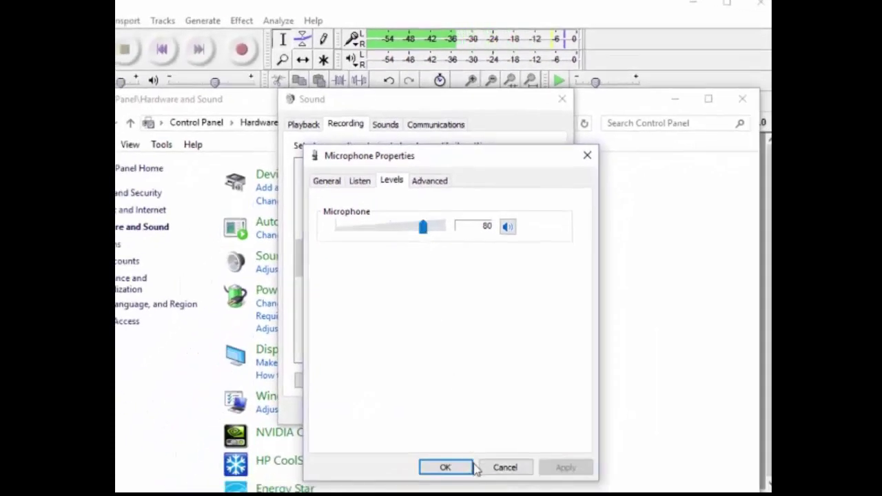
# - Accept the microphone properties, then close the Sound settings and Control Panel
pyautogui.click(446, 468)
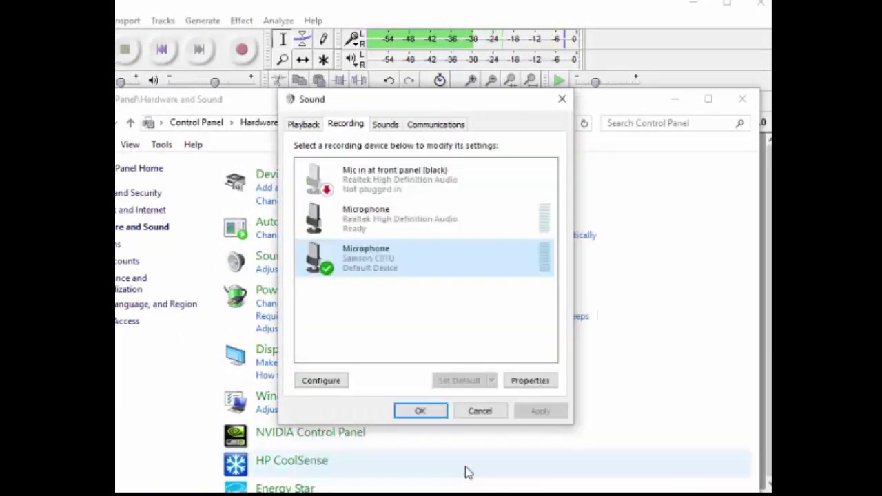
pyautogui.click(421, 411)
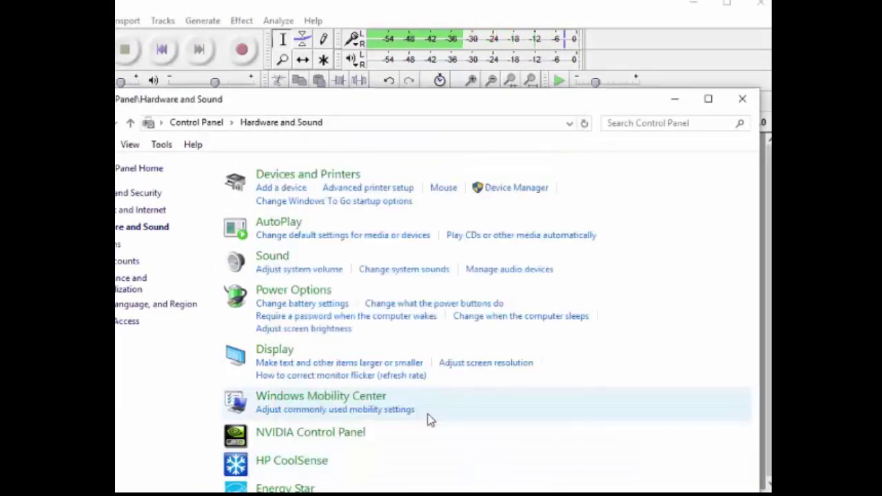
pyautogui.click(741, 102)
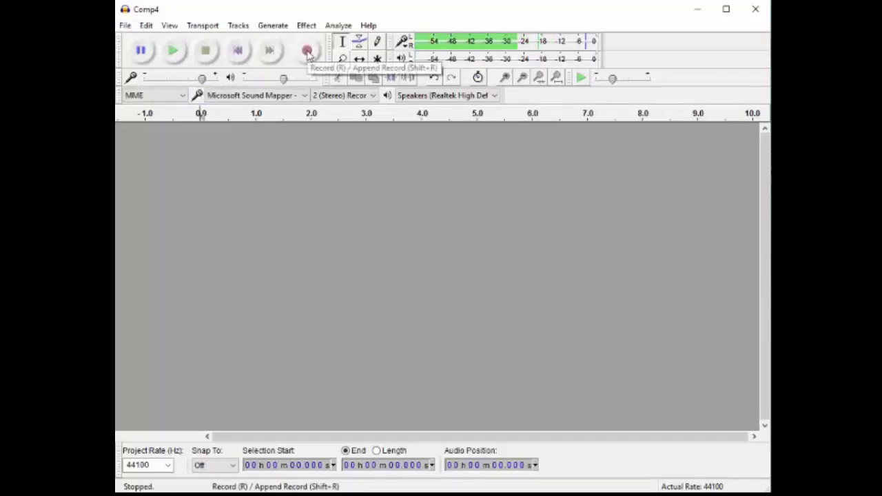
# - Record a stereo take of roughly seven seconds into a new track, then stop
pyautogui.click(308, 53)
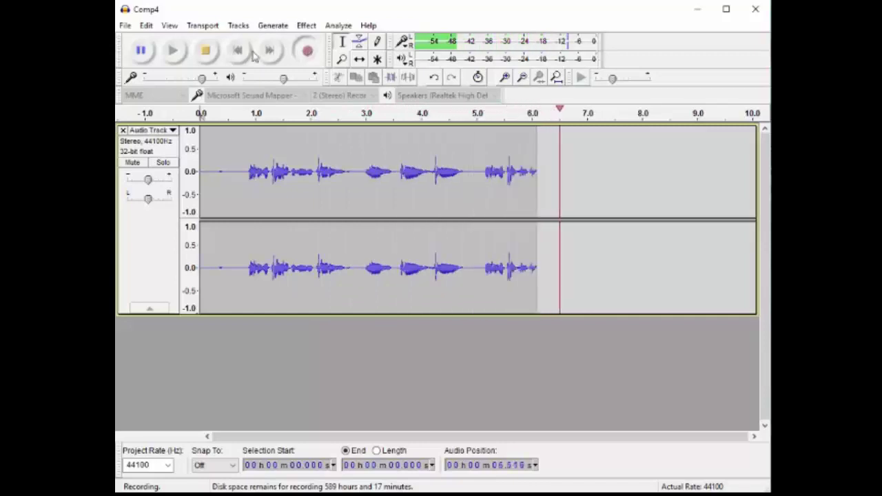
pyautogui.click(206, 52)
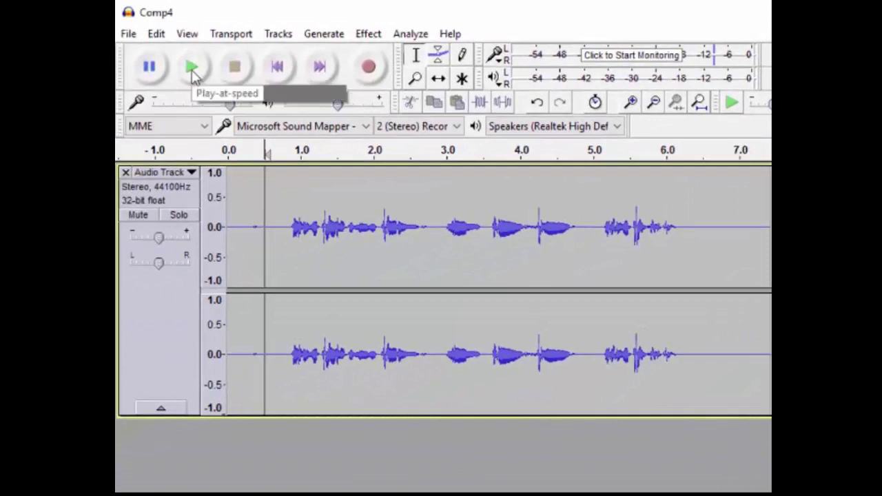
pyautogui.click(193, 68)
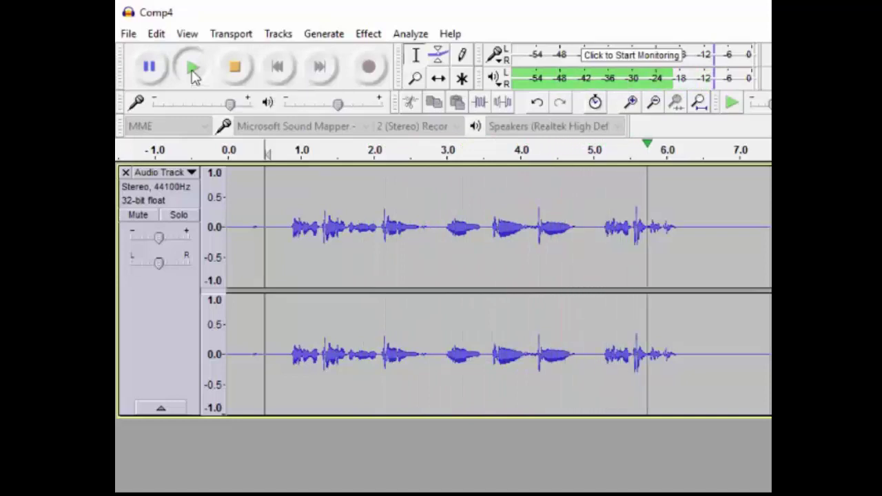
pyautogui.click(234, 70)
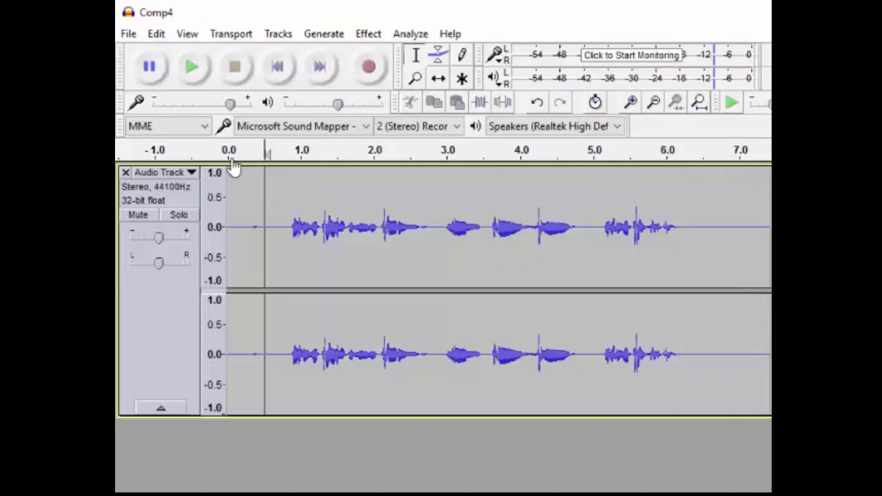
pyautogui.moveTo(239, 112)
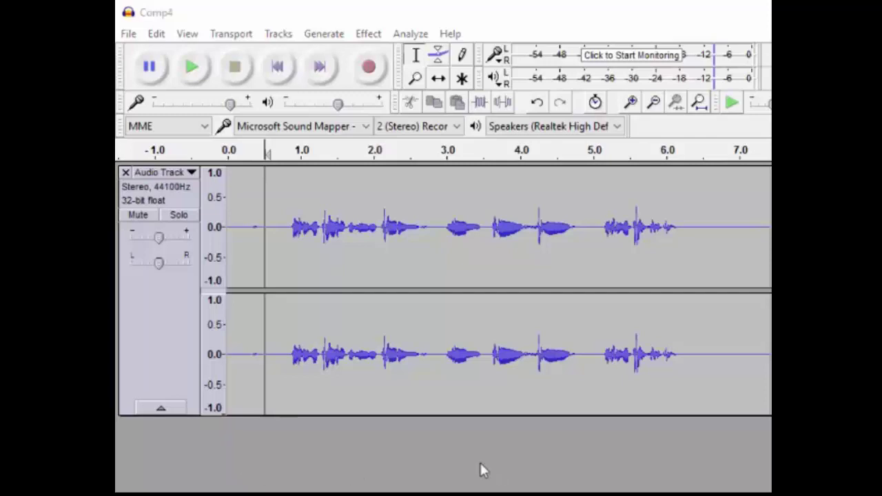
# - Export the audio as Comp4_voice1.wav, leaving the metadata blank
pyautogui.click(129, 34)
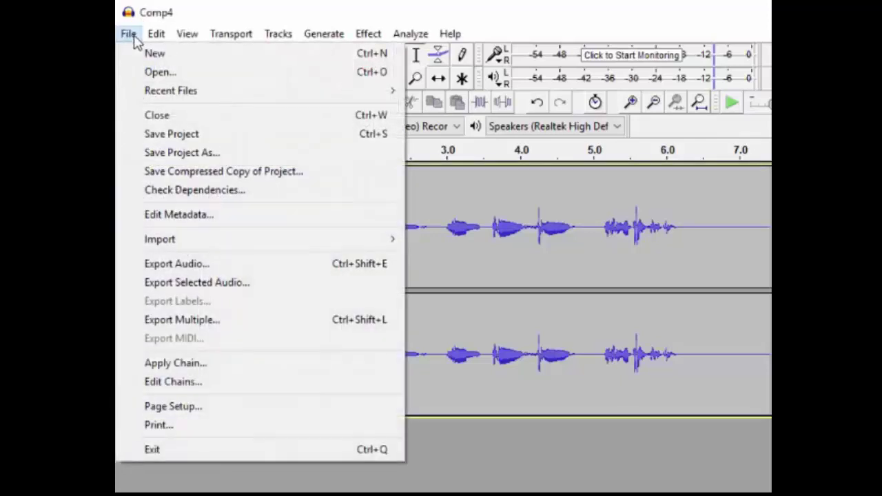
pyautogui.click(177, 268)
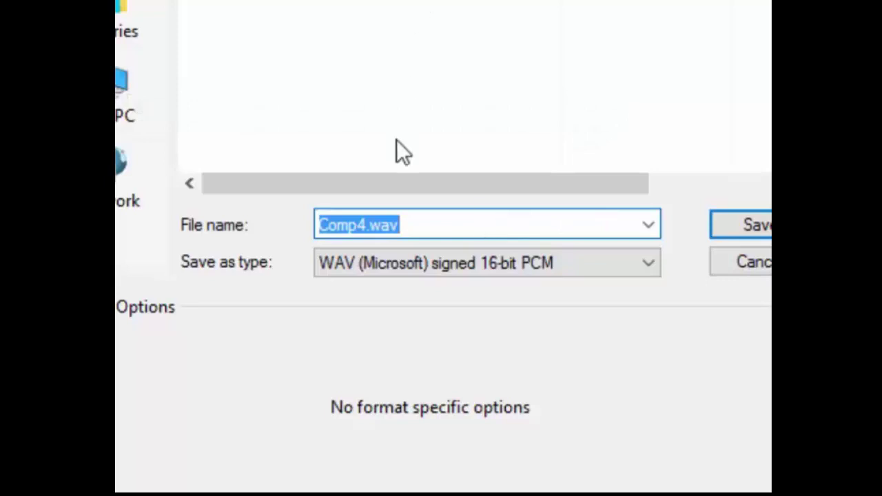
pyautogui.click(369, 225)
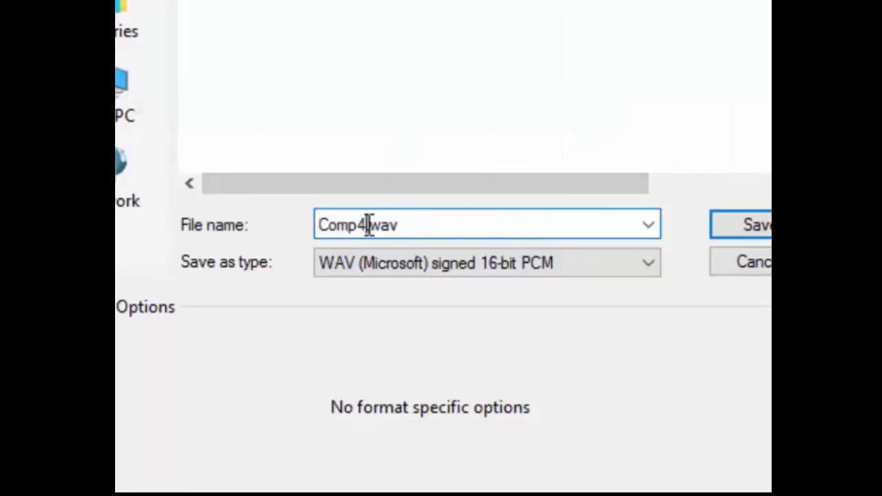
pyautogui.write('_voice1')
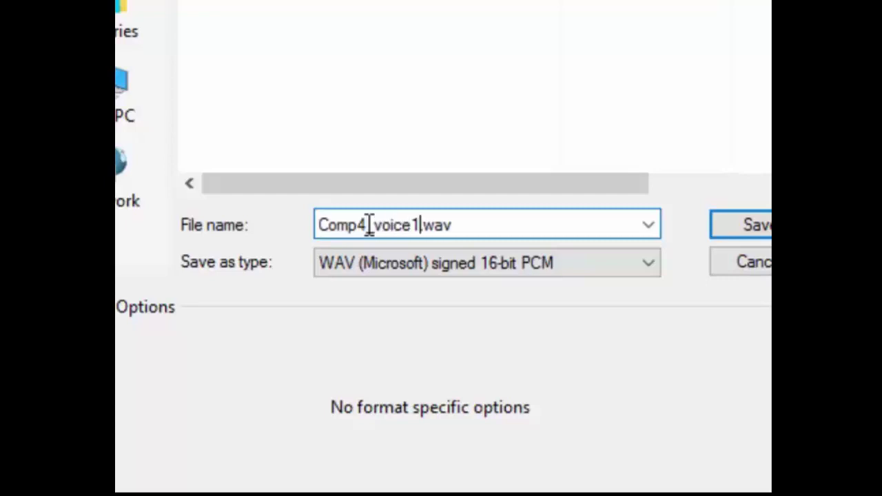
pyautogui.click(757, 223)
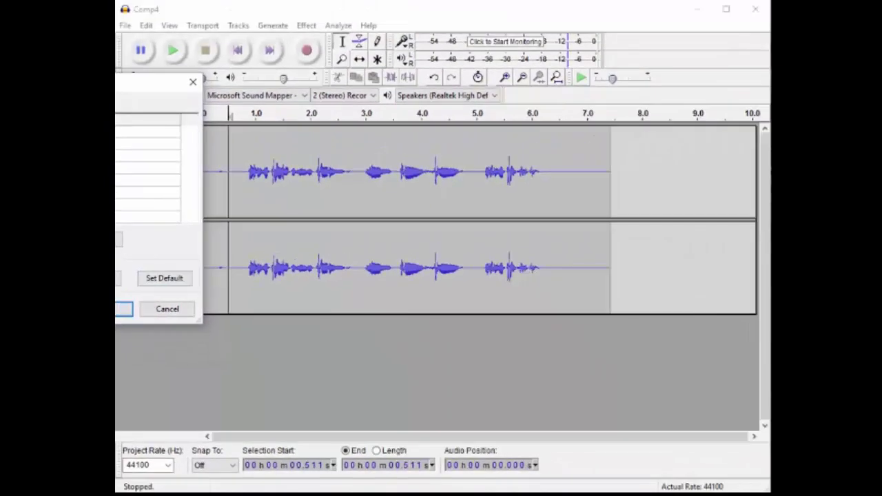
pyautogui.moveTo(135, 110); pyautogui.dragTo(337, 109)
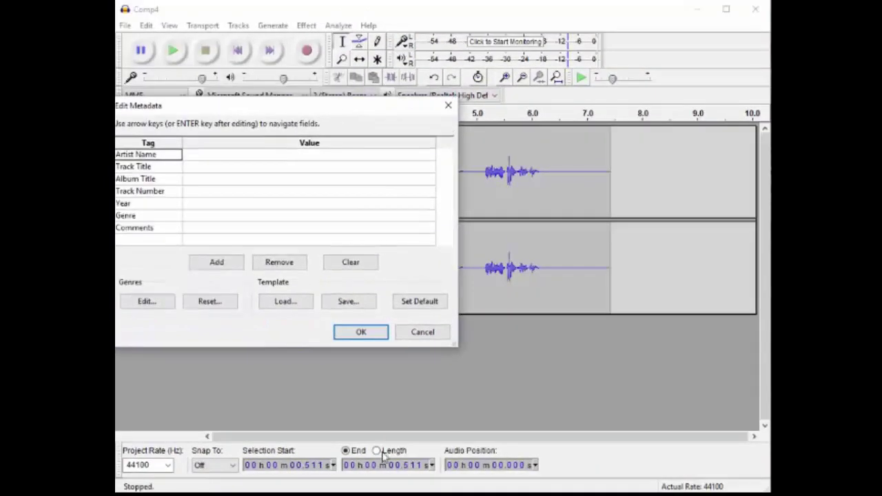
pyautogui.click(362, 332)
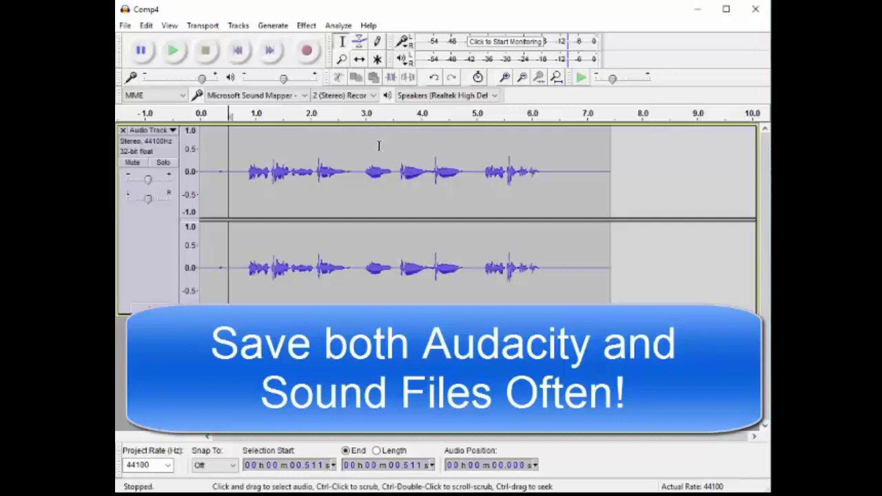
pyautogui.click(350, 171)
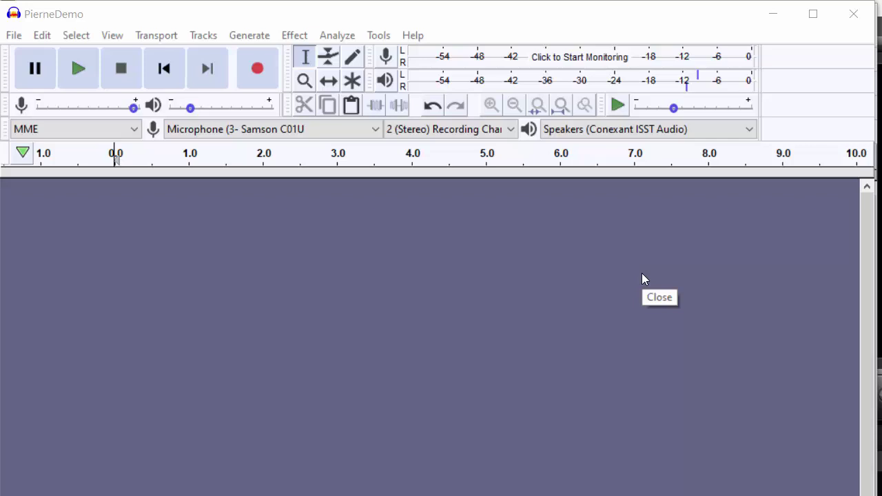
# - Import pierne1_finalAudio.mp3 as a track and reduce its height
pyautogui.click(15, 37)
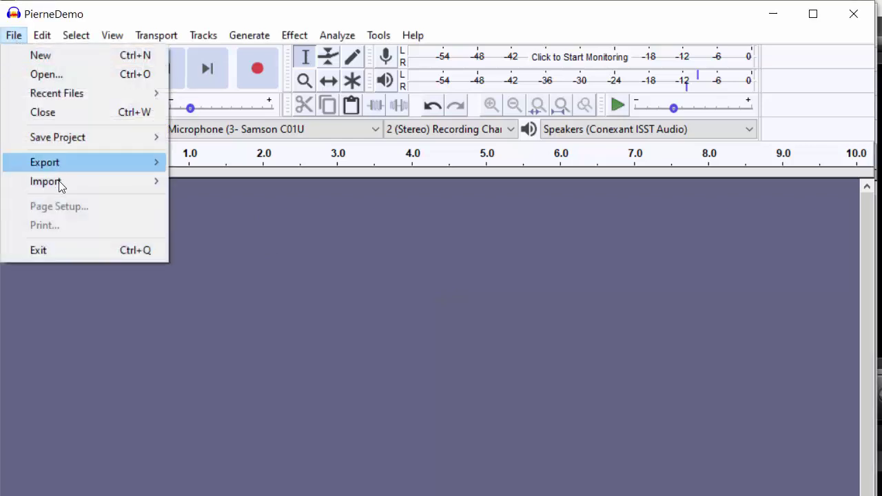
pyautogui.moveTo(60, 183)
pyautogui.click(235, 183)
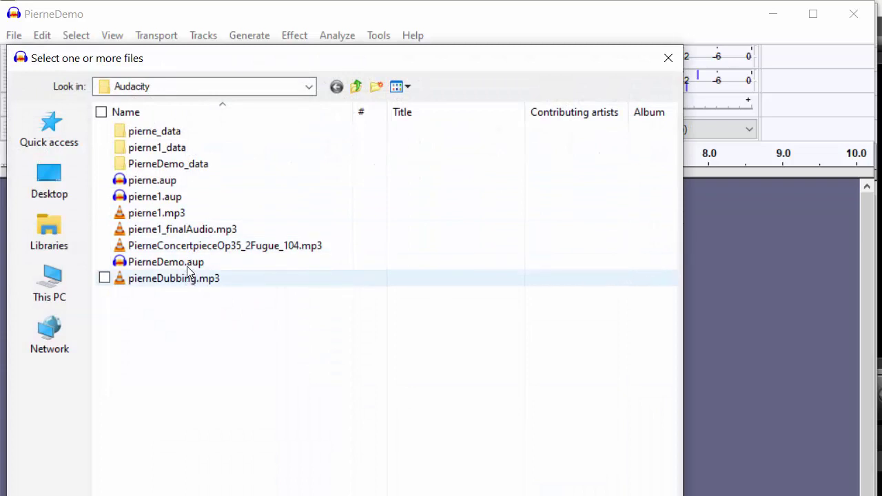
pyautogui.click(188, 233)
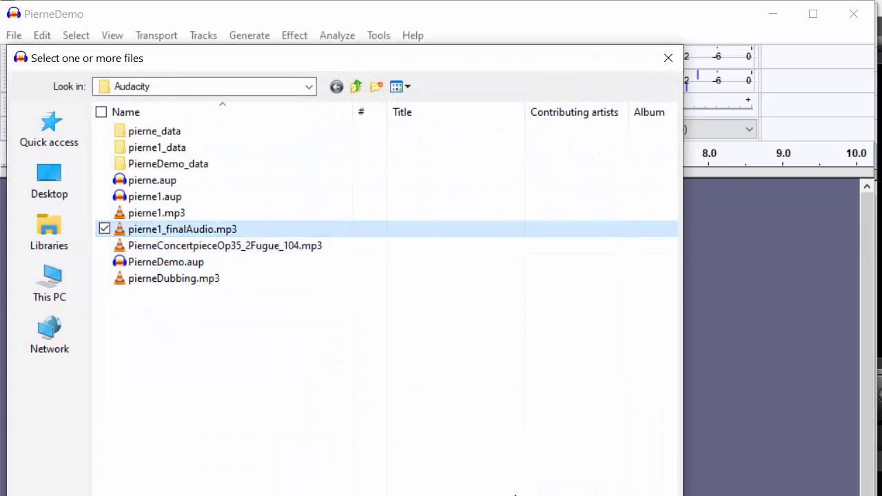
pyautogui.doubleClick(561, 231)
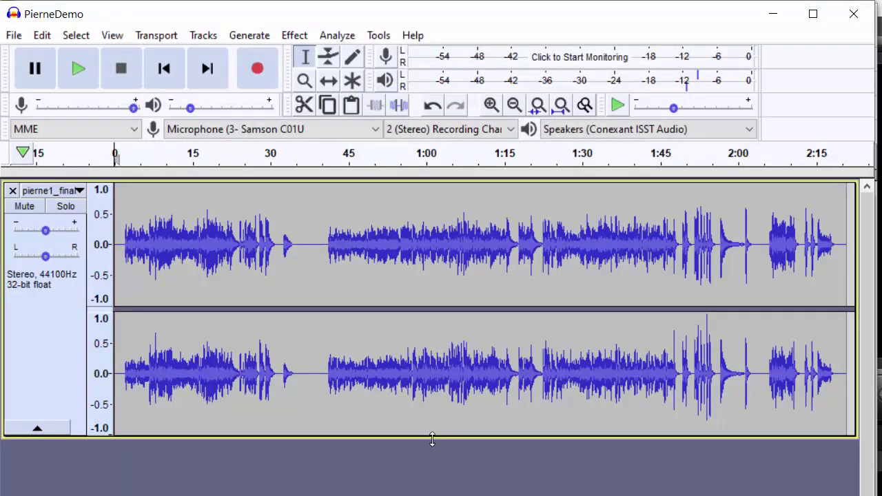
pyautogui.moveTo(432, 439); pyautogui.dragTo(432, 354)
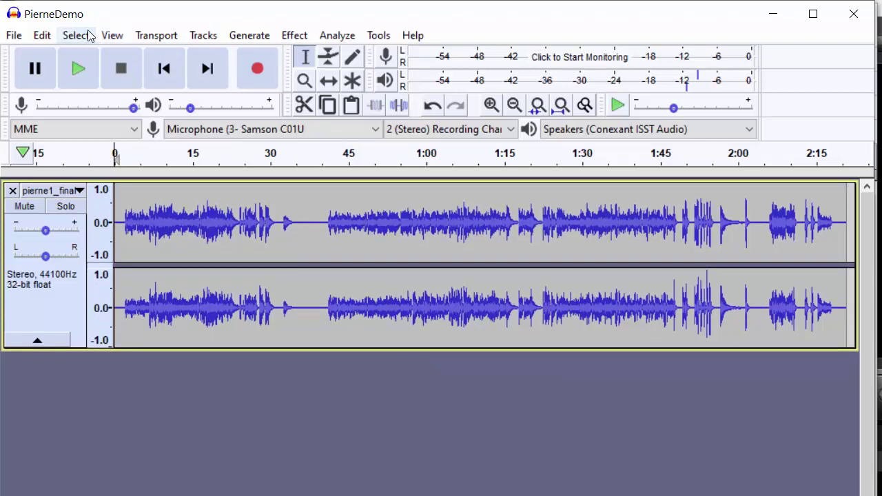
# - Add a new empty stereo track below it and make it shorter
pyautogui.click(204, 37)
pyautogui.moveTo(218, 56)
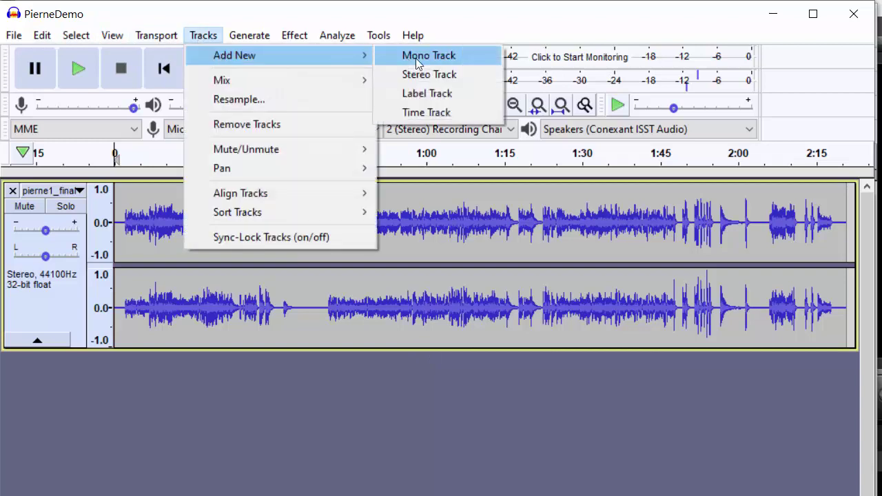
pyautogui.click(436, 75)
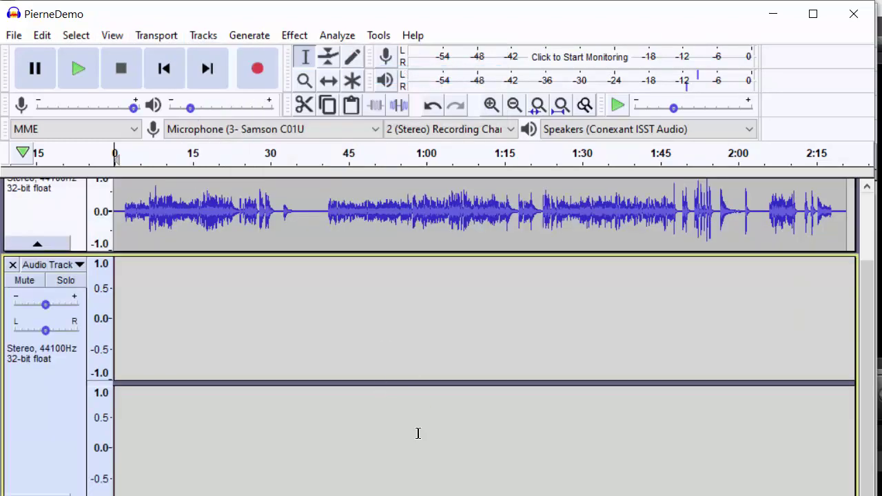
pyautogui.moveTo(406, 474); pyautogui.dragTo(392, 408)
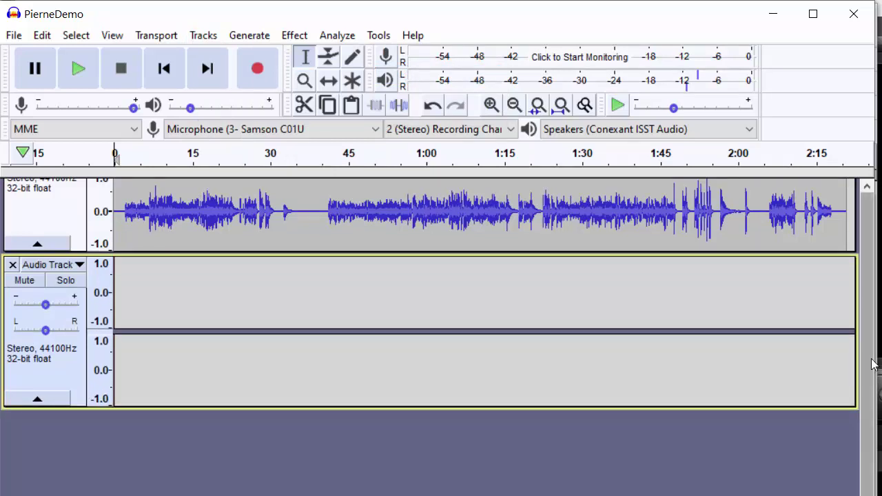
pyautogui.click(845, 229)
pyautogui.click(868, 187)
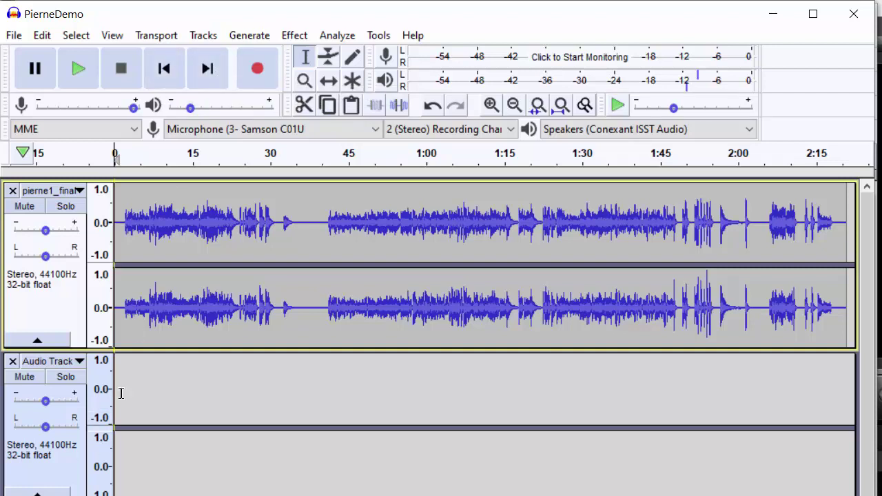
# - Start recording the bassoon into the empty stereo track beneath the Pierne accompaniment
pyautogui.click(260, 69)
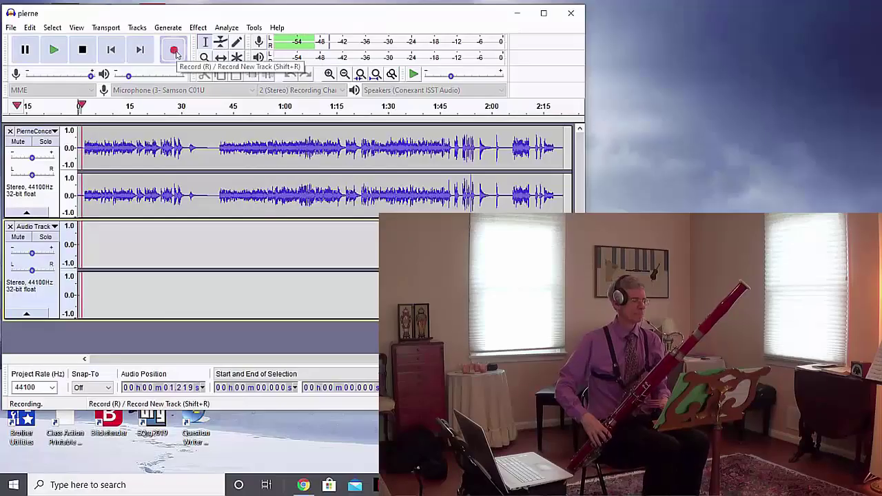